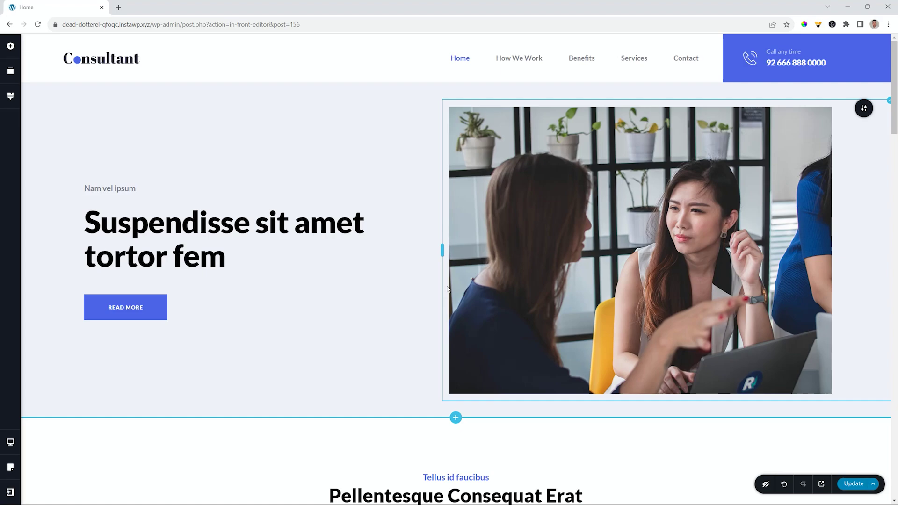
Switch to mobile preview and open the hamburger menu drawer, then close it again.
{"action": "key", "text": "ctrl+shift+m"}
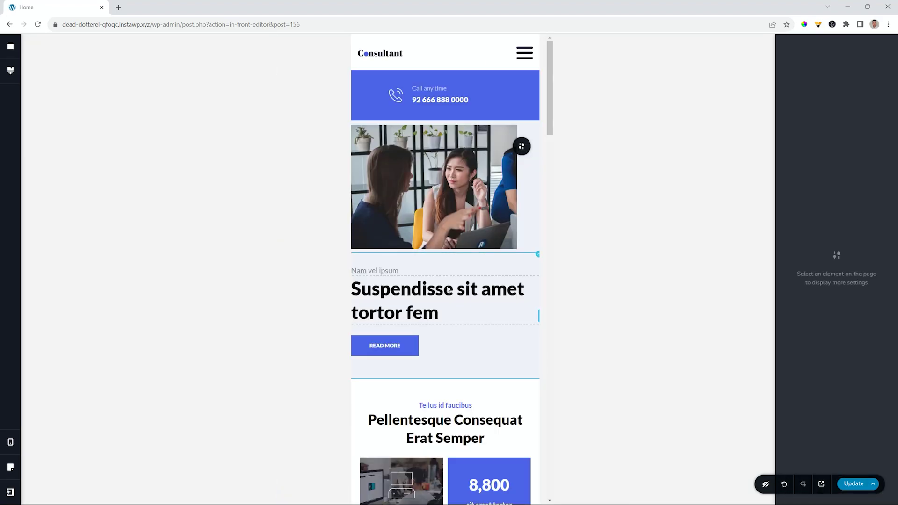
{"action": "mouse_move", "coordinate": [491, 52]}
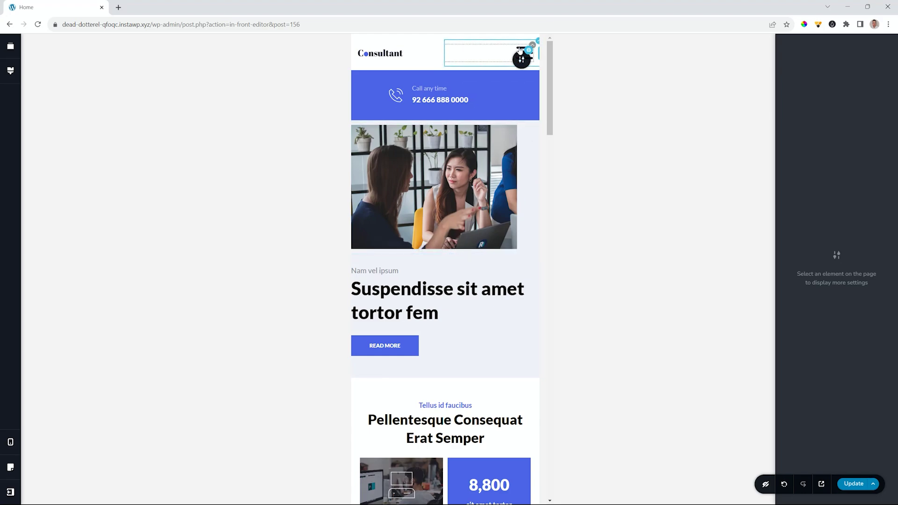
{"action": "left_click", "coordinate": [519, 51]}
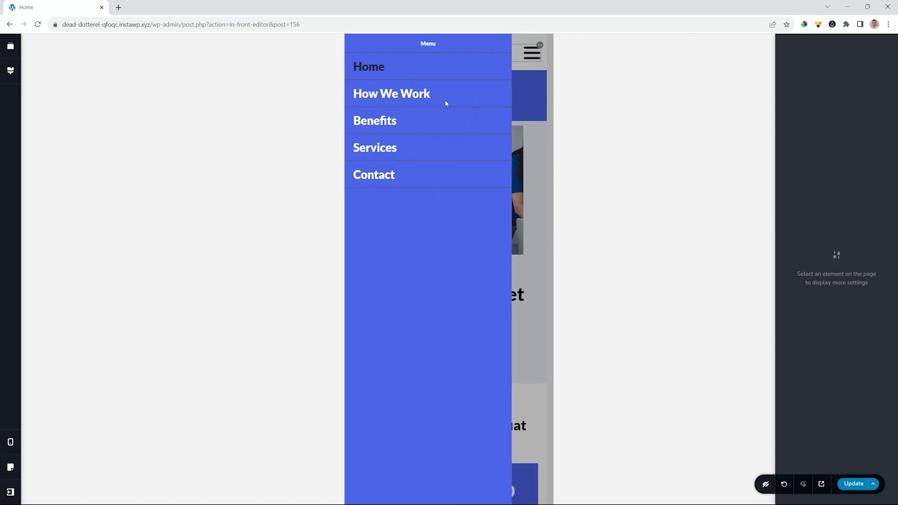
{"action": "left_click", "coordinate": [528, 147]}
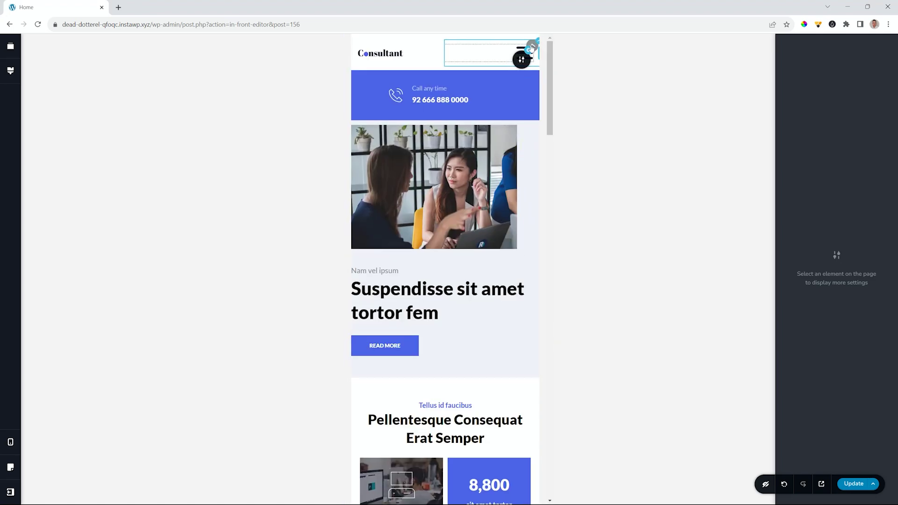
Enable Close Drawer Icon on the hamburger menu, then reopen the drawer and select the new X.
{"action": "left_click", "coordinate": [532, 47]}
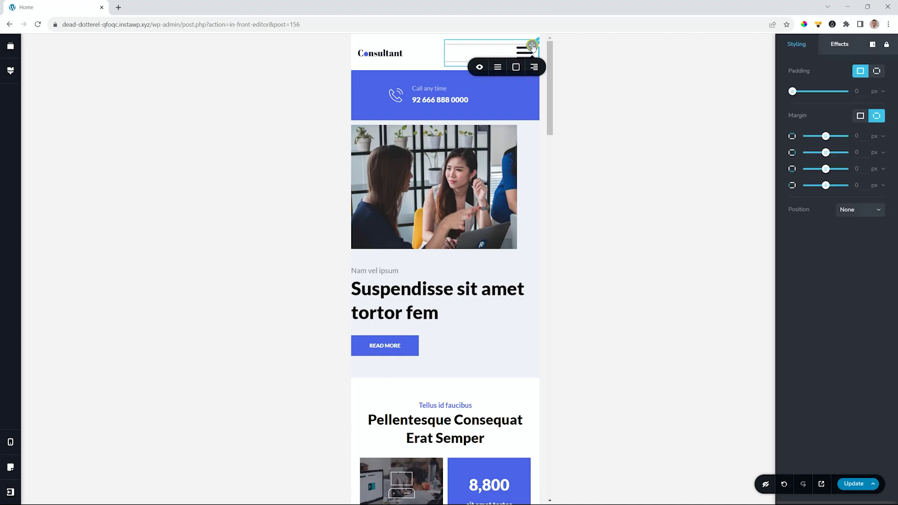
{"action": "left_click", "coordinate": [498, 66]}
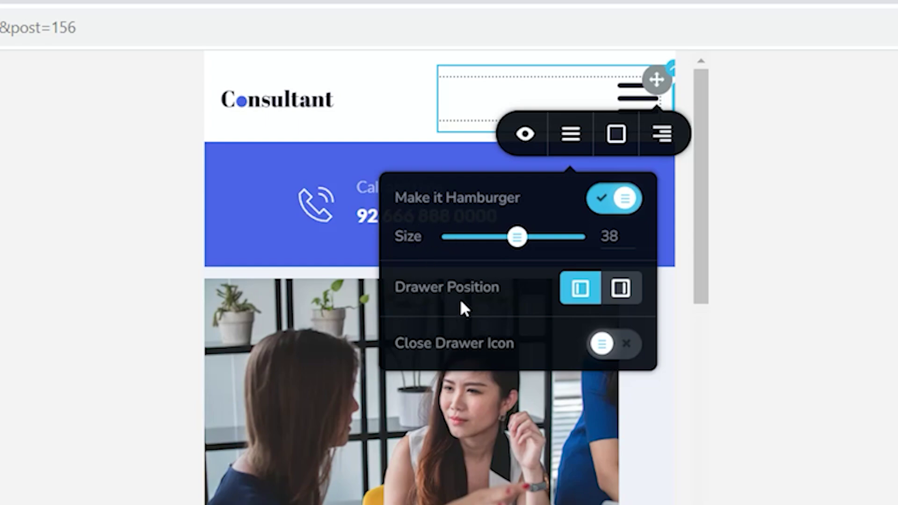
{"action": "left_click", "coordinate": [602, 343]}
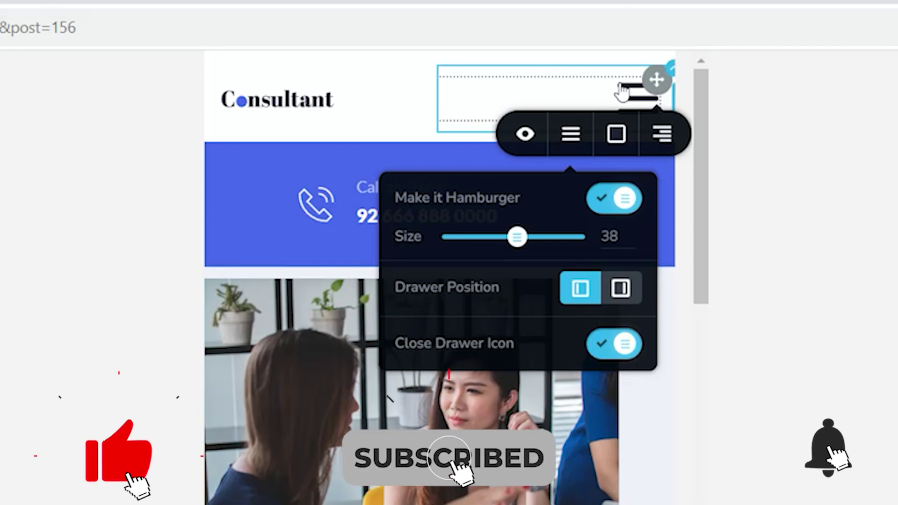
{"action": "left_click", "coordinate": [635, 95]}
{"action": "left_click", "coordinate": [584, 78]}
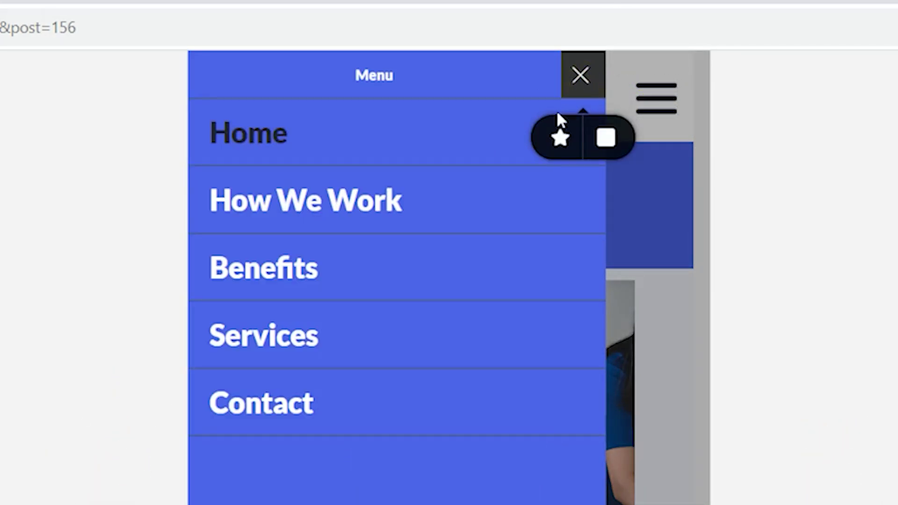
Open the Icon/Background color picker for the drawer's X close button.
{"action": "left_click", "coordinate": [561, 138]}
{"action": "left_click", "coordinate": [607, 139]}
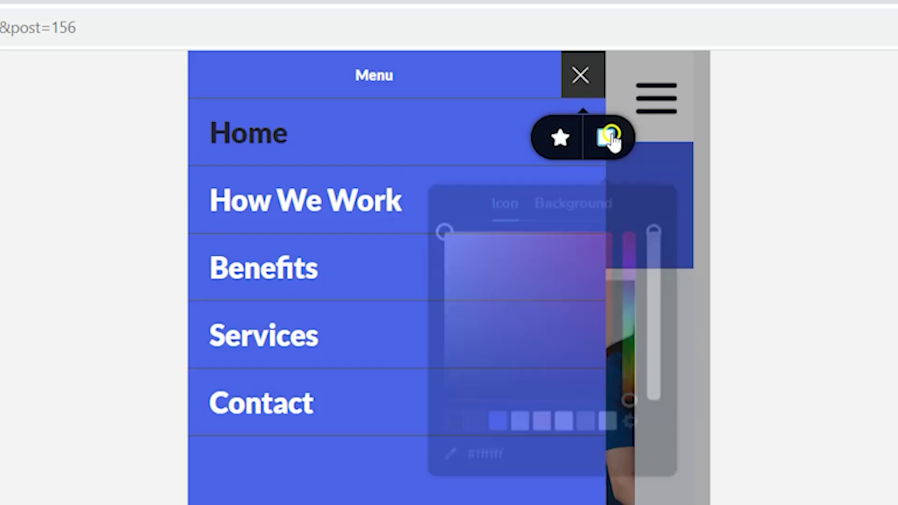